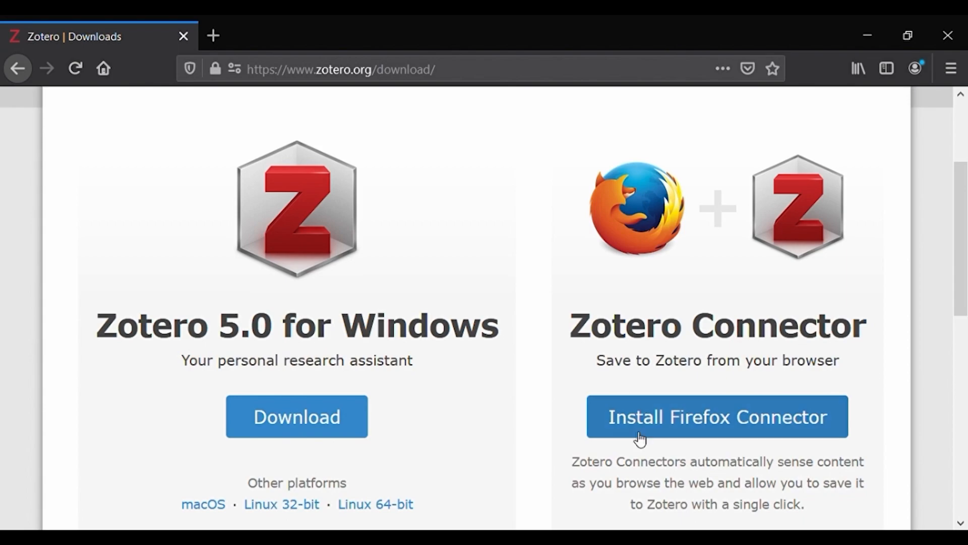
Install the Zotero Connector for Firefox and proceed through the Zotero Setup Wizard.
left_click(725, 429)
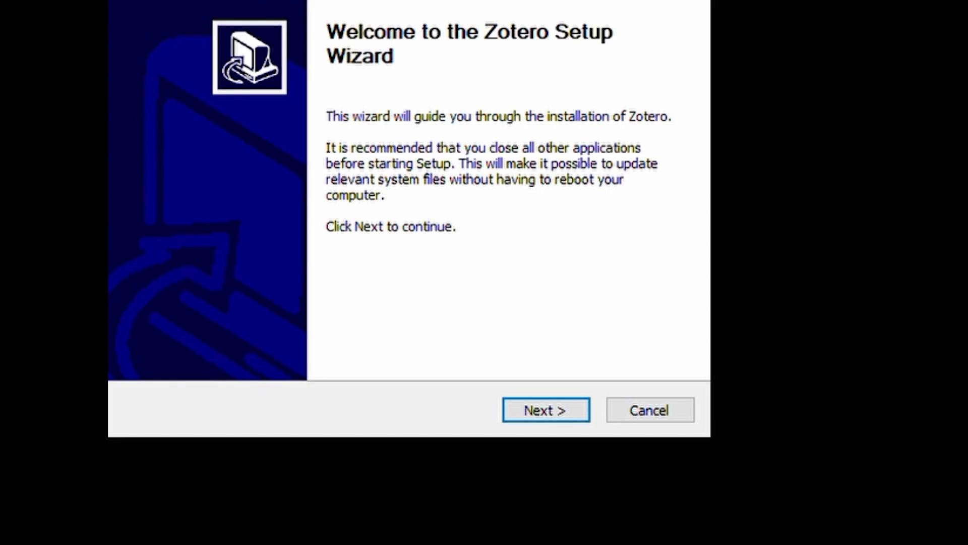
key("Return")
key("Return")
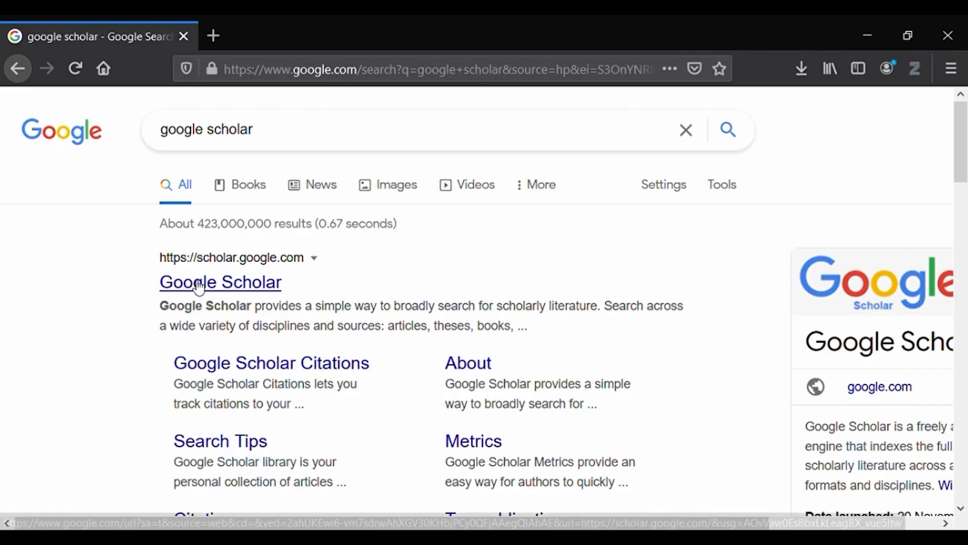
Open Google Scholar from the search results and search it for "covid19".
left_click(199, 285)
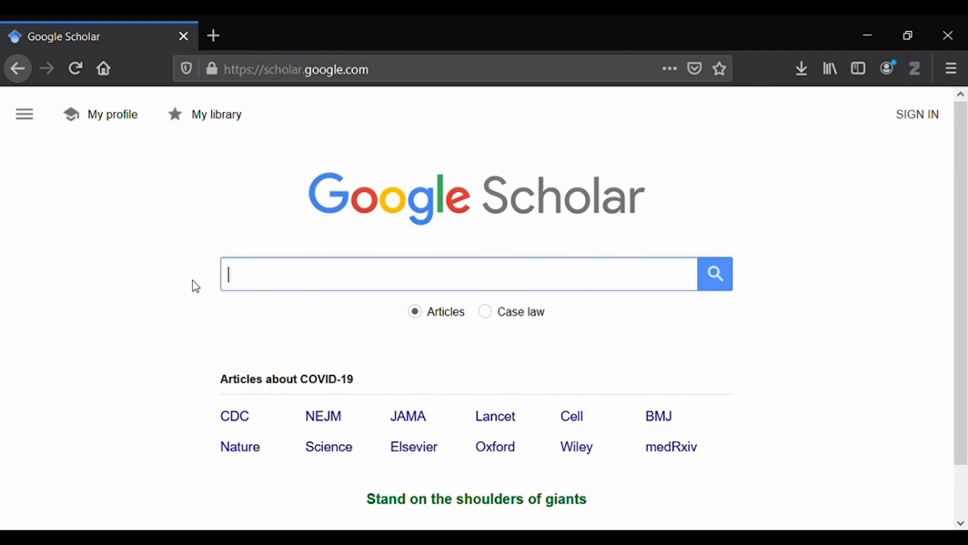
type("covid19")
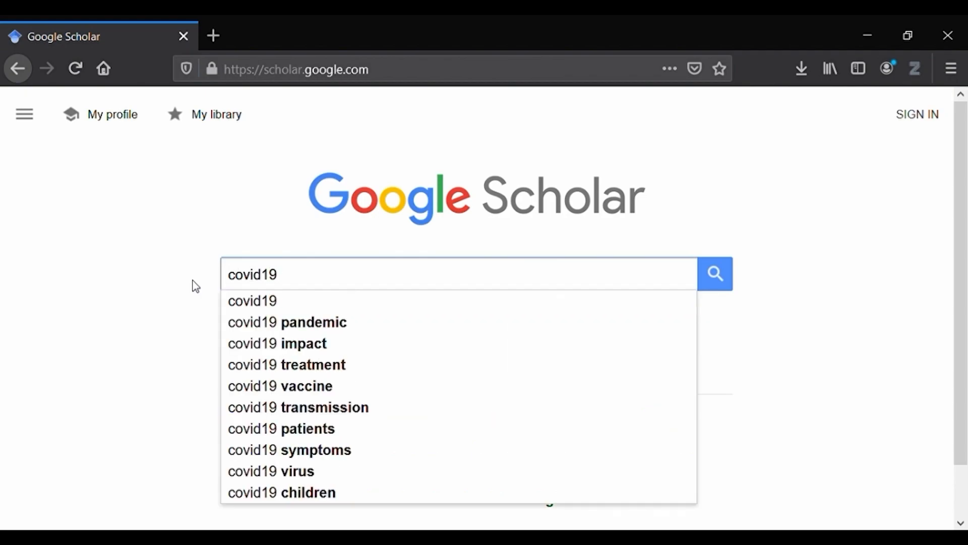
key("Return")
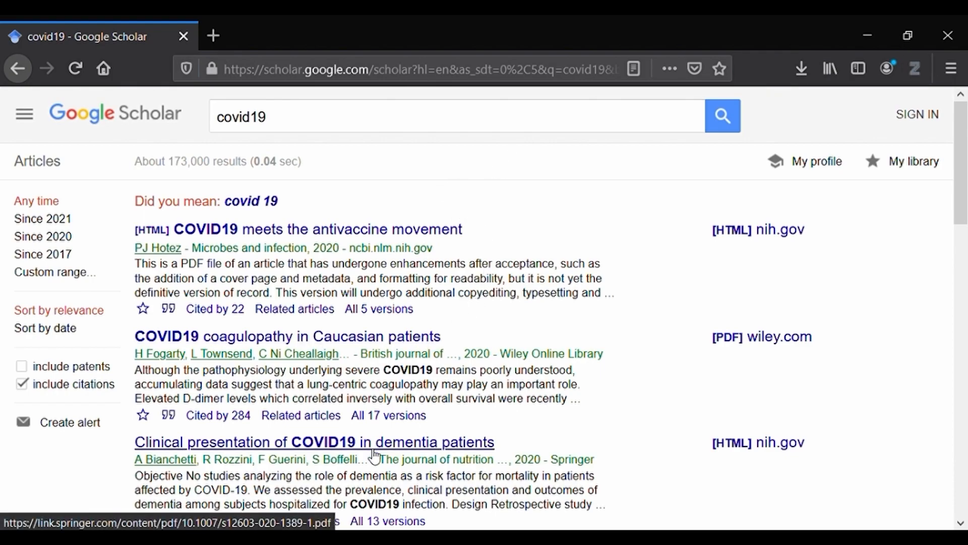
View the PDF of "Clinical presentation of COVID19 in dementia patients" and return to the search results.
left_click(394, 454)
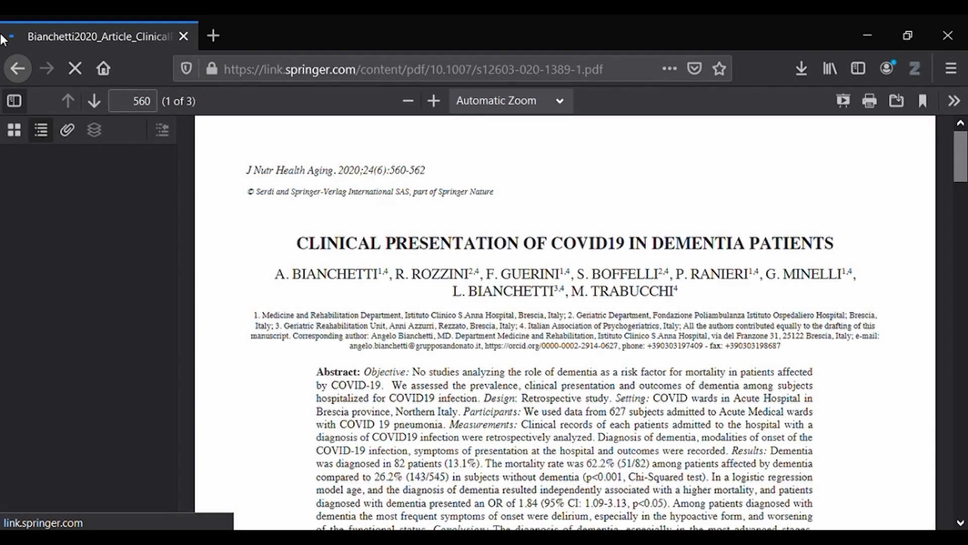
left_click(8, 70)
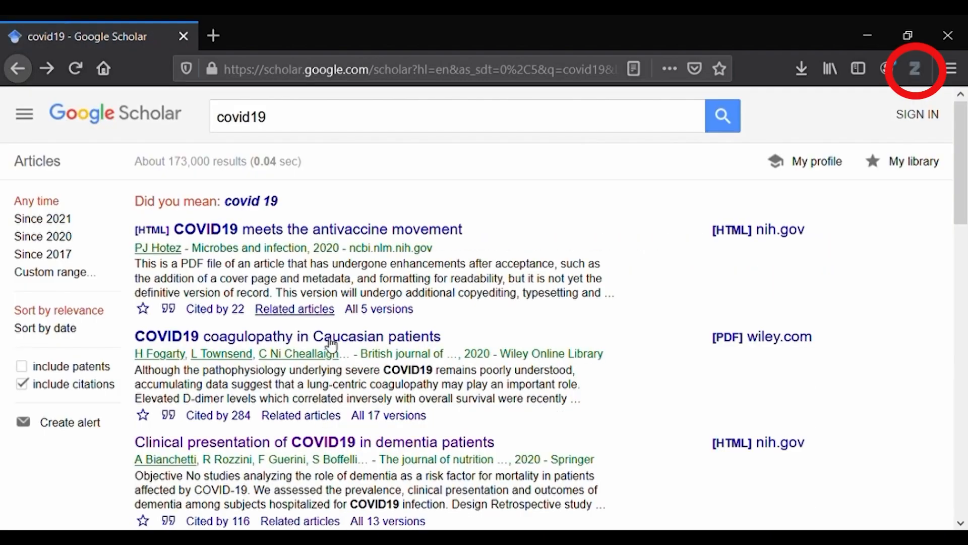
Open the article "COVID19 during pregnancy: a systematic review of reported cases" and save it to My Library with the Zotero Connector.
scroll(420, 390, "down", 2)
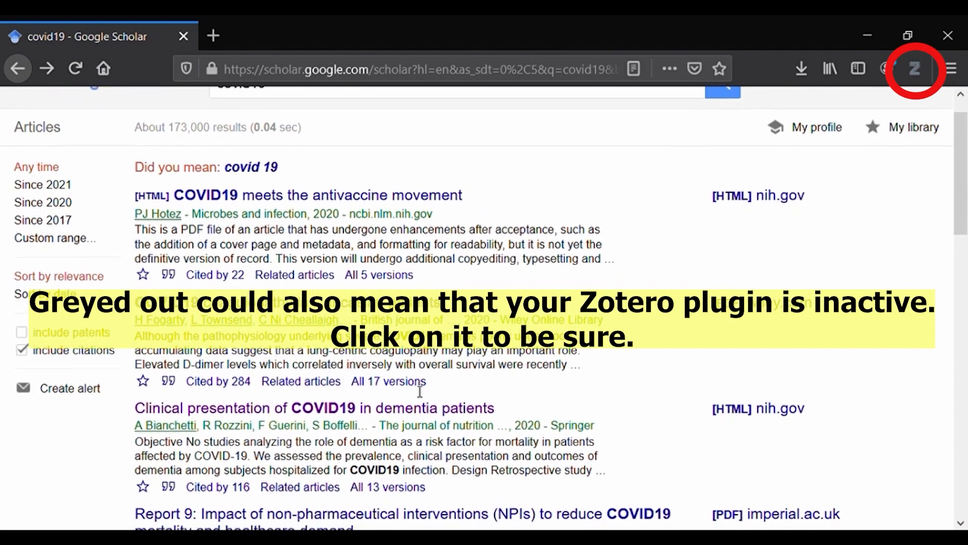
scroll(473, 441, "down", 4)
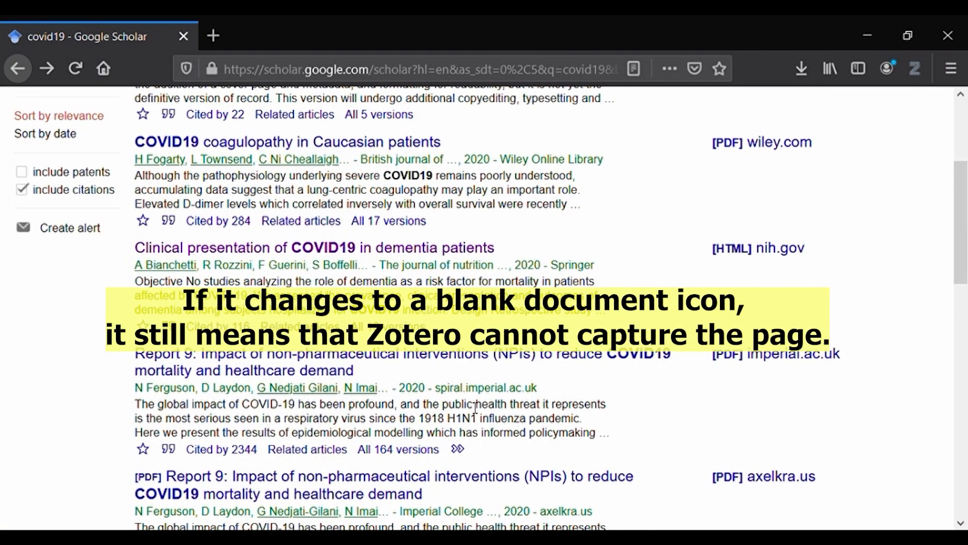
scroll(488, 387, "down", 1)
scroll(488, 383, "down", 19)
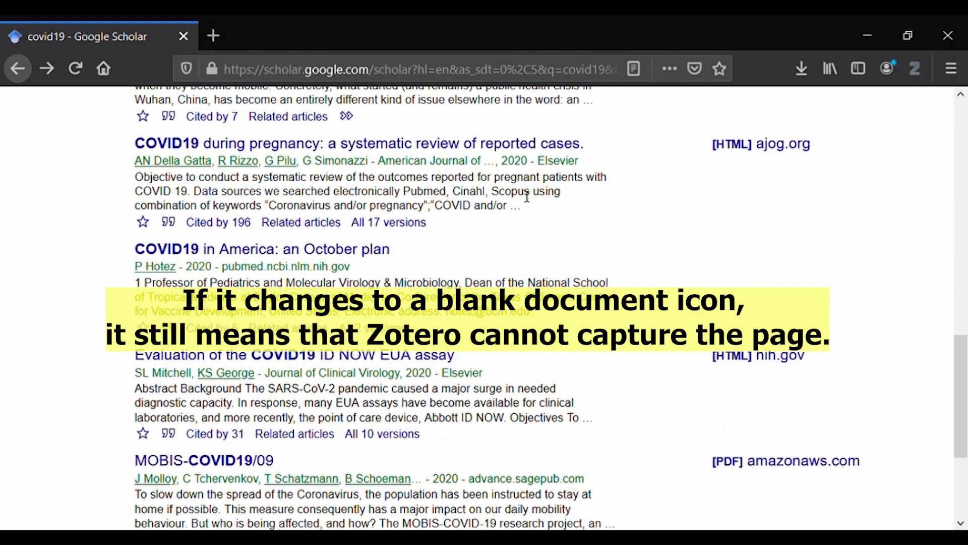
left_click(509, 150)
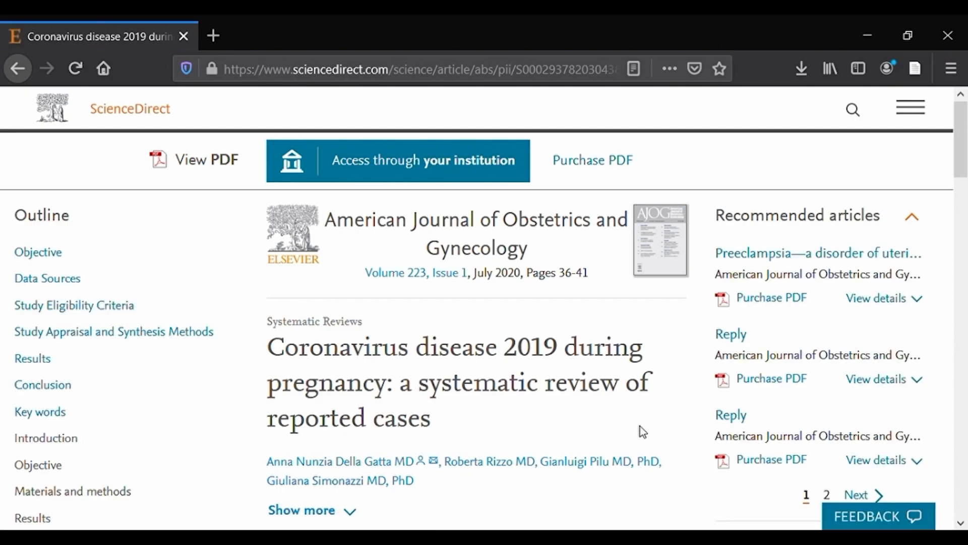
left_click(916, 69)
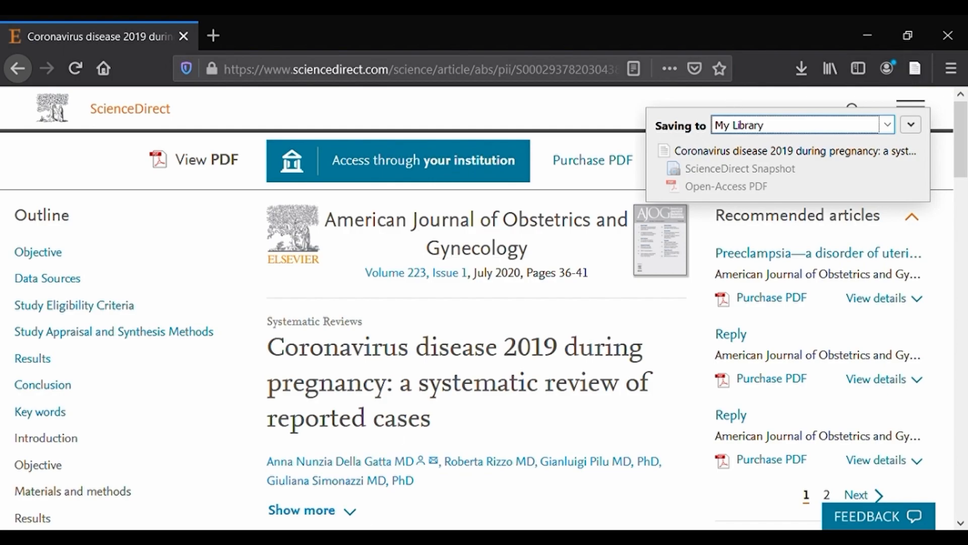
Switch to Zotero, capitalize the "A" after "pregnancy:" in the saved article's title, and review its remaining metadata.
left_click(350, 538)
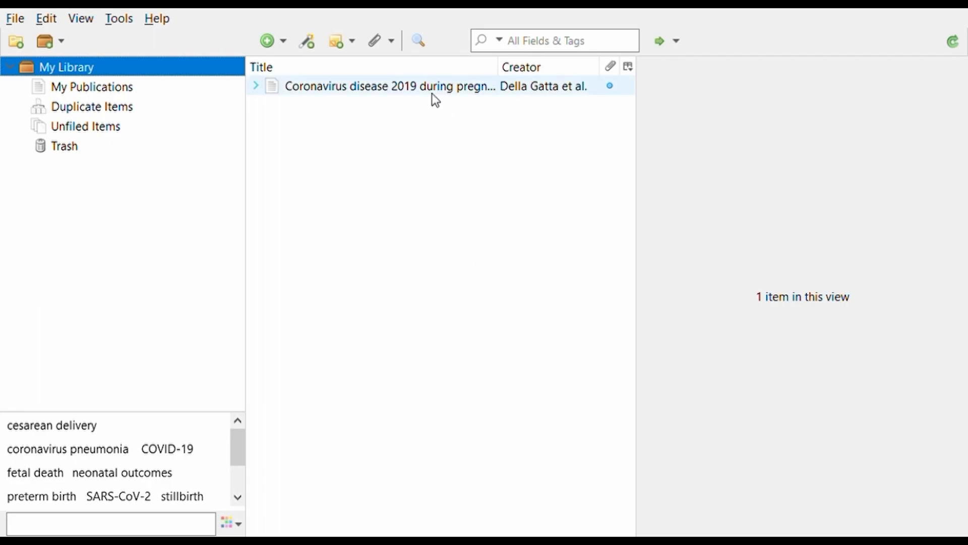
left_click(416, 87)
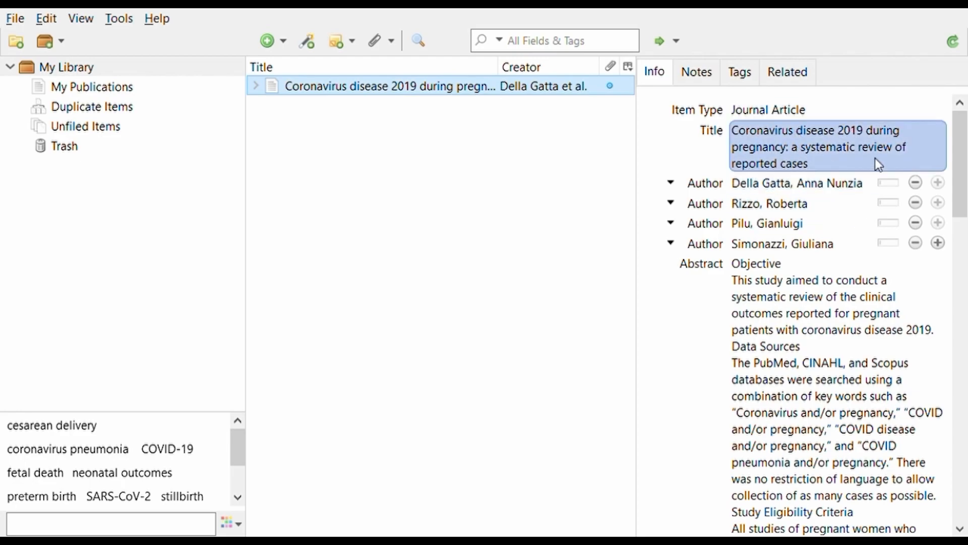
left_click(824, 161)
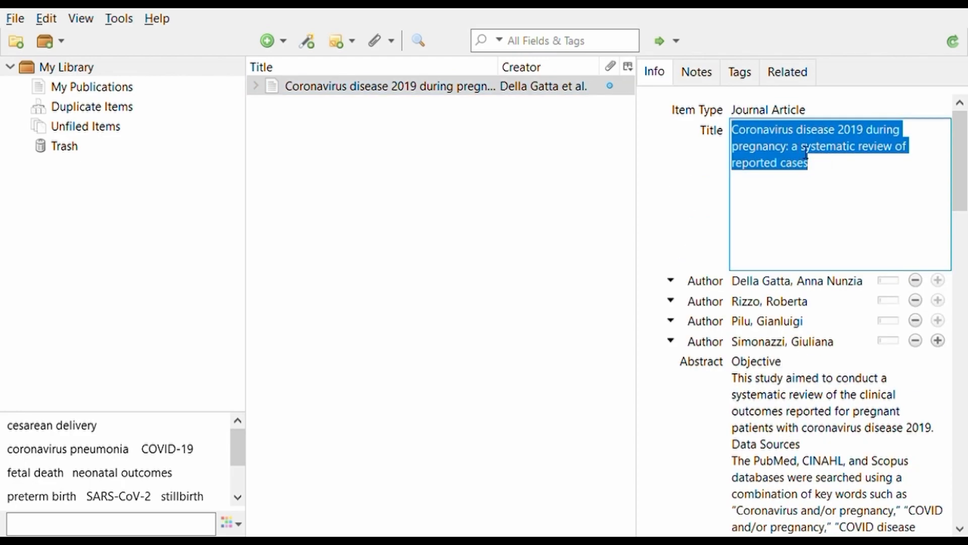
left_click(806, 152)
key("BackSpace")
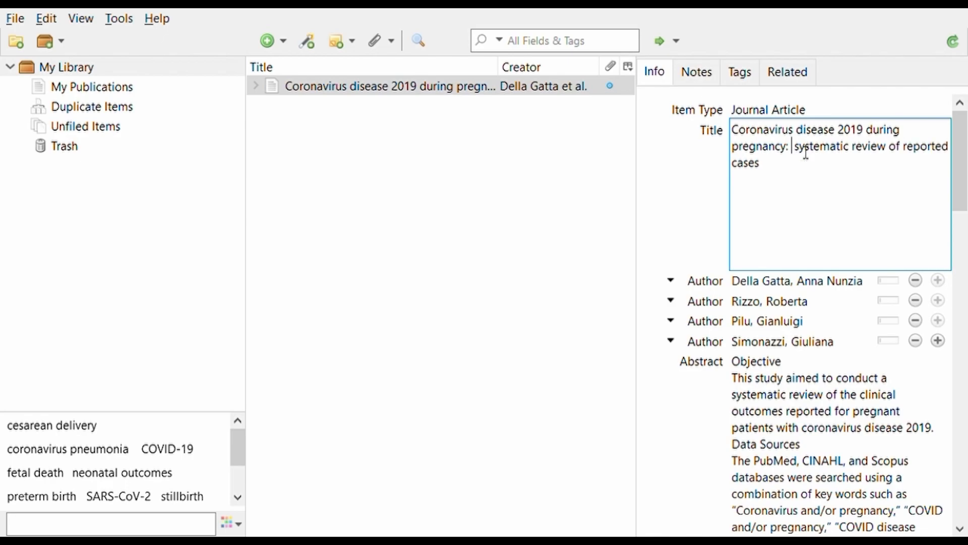
type("A")
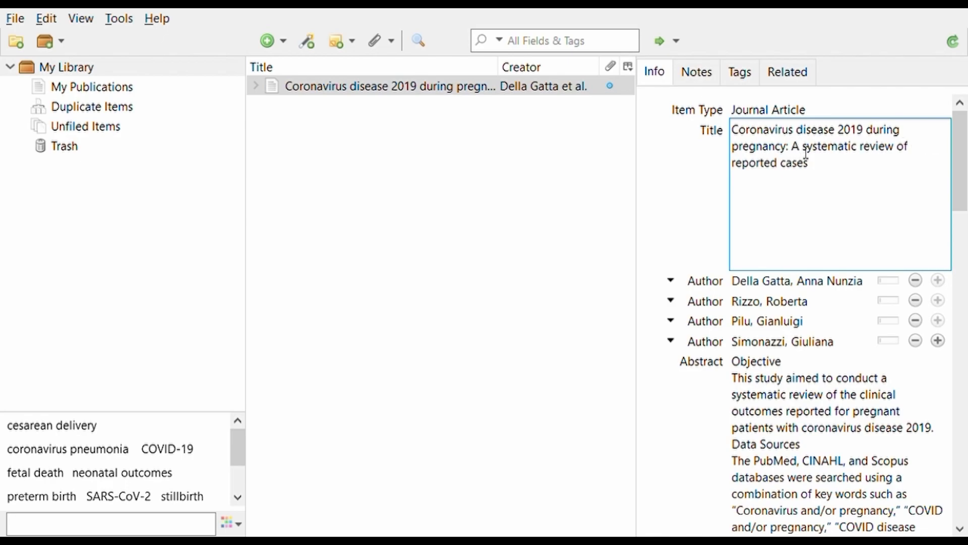
left_click(685, 236)
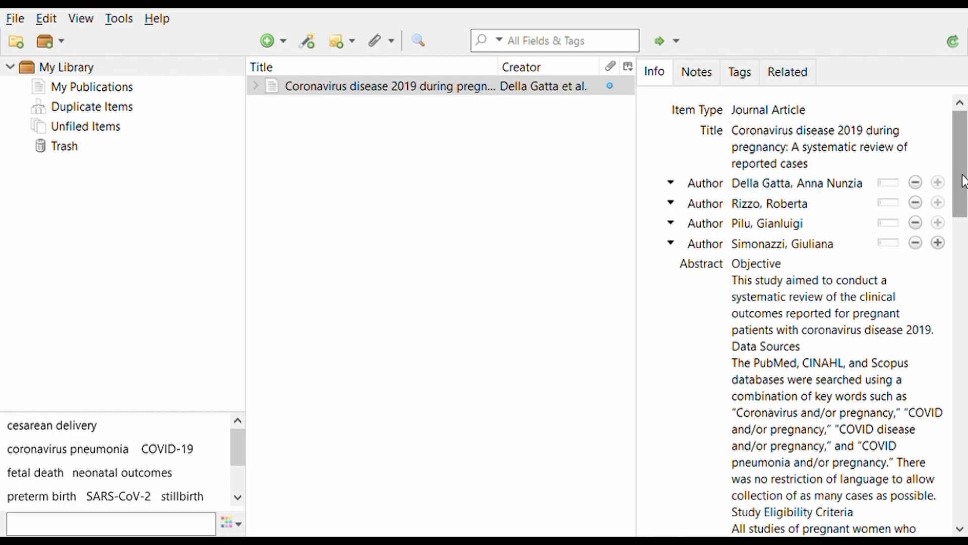
left_click_drag(963, 181, 963, 427)
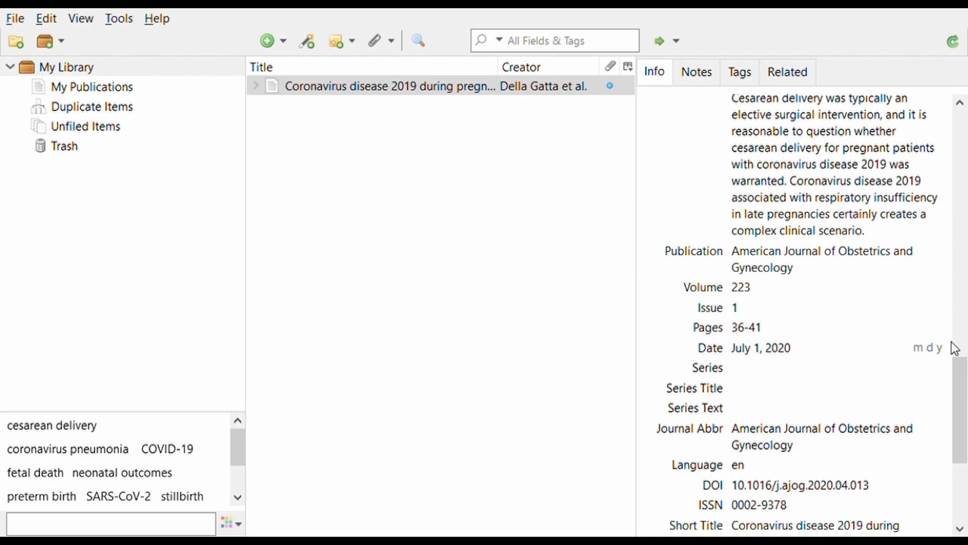
left_click_drag(966, 373, 966, 431)
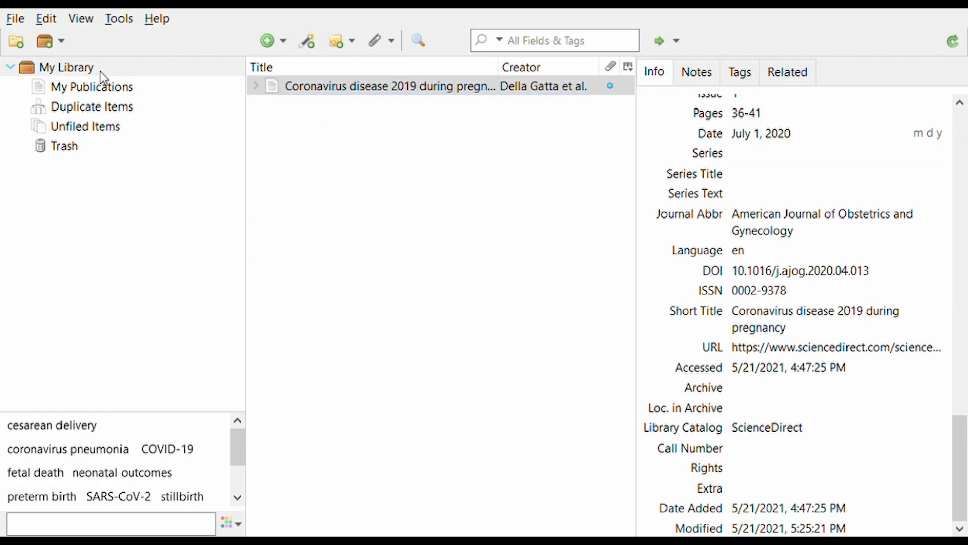
Create a collection named Assessment 1 and add the coronavirus pregnancy article from My Library to it.
left_click(16, 41)
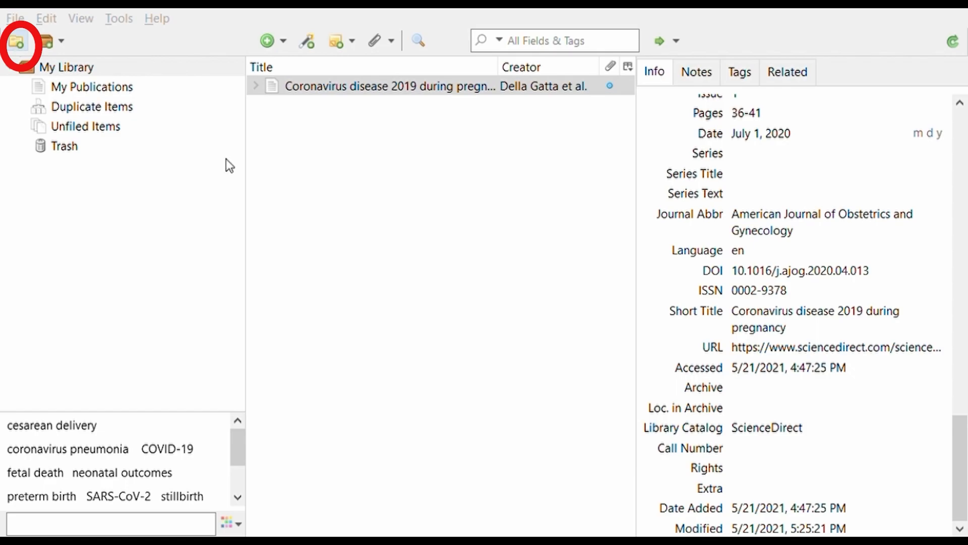
key("Return")
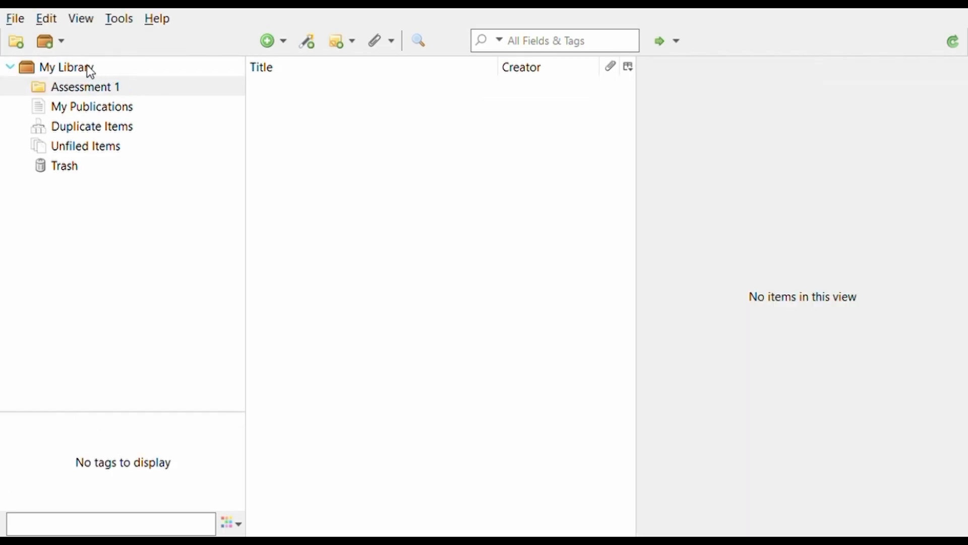
left_click(85, 69)
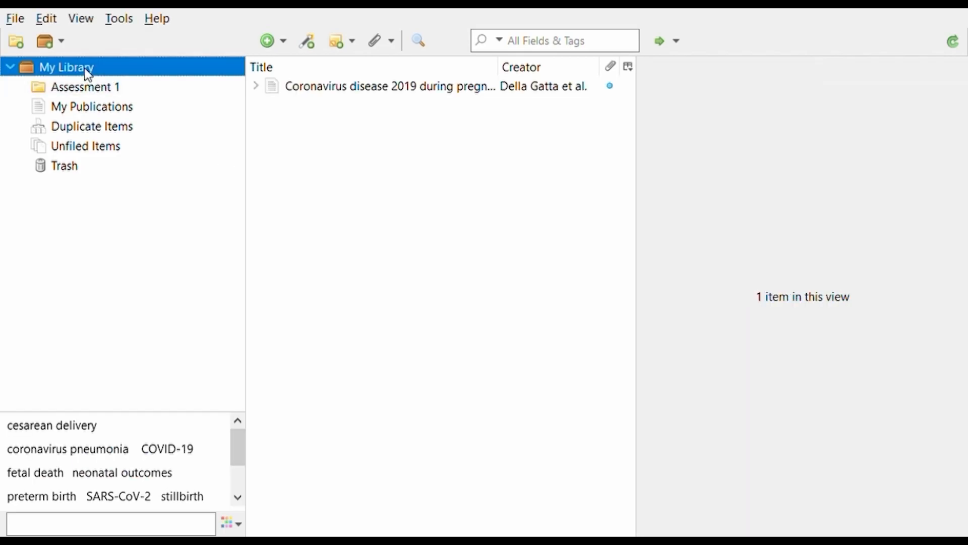
left_click(335, 93)
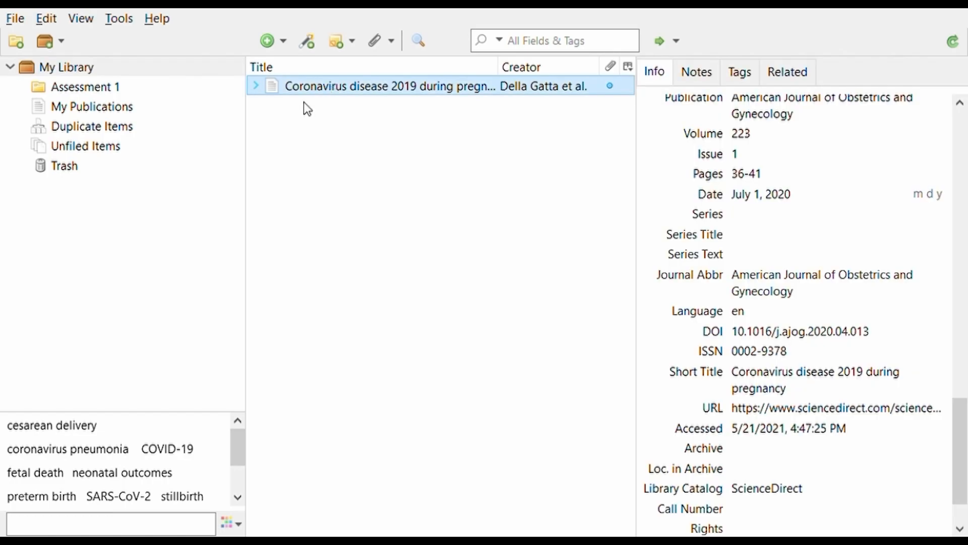
left_click_drag(338, 86, 102, 93)
left_click(111, 91)
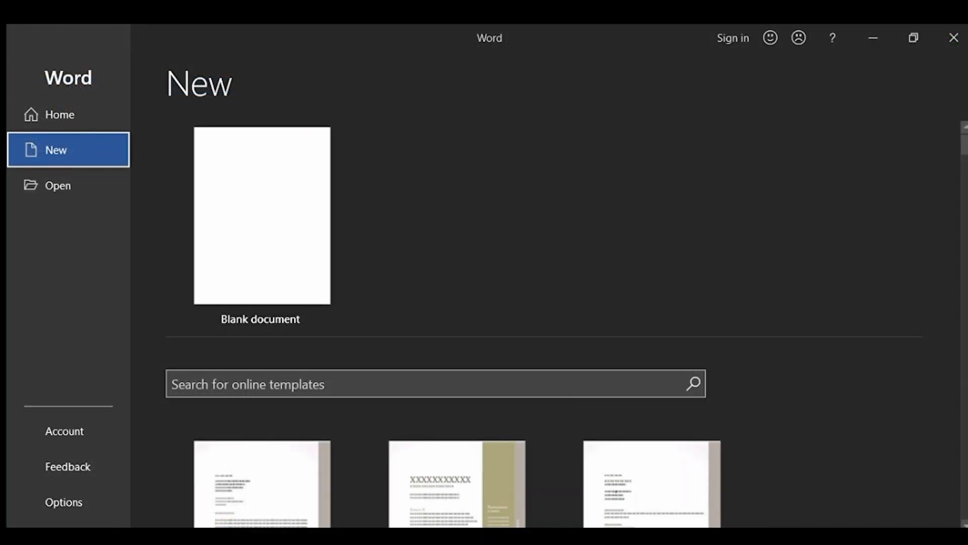
Switch to Word, search the online templates for "apa" and choose the APA style report (6th edition) template.
left_click(551, 383)
type("apa")
key("Return")
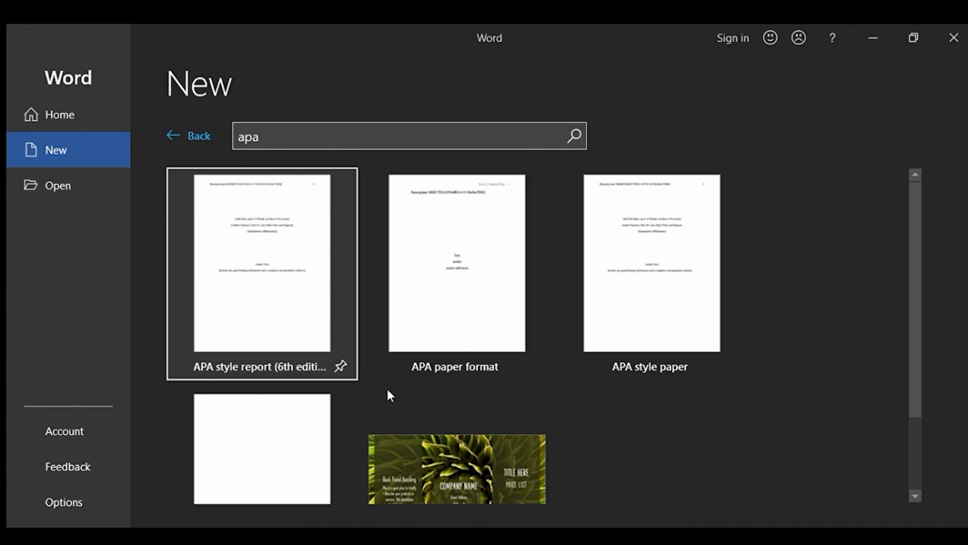
scroll(386, 386, "down", 2)
scroll(388, 393, "up", 2)
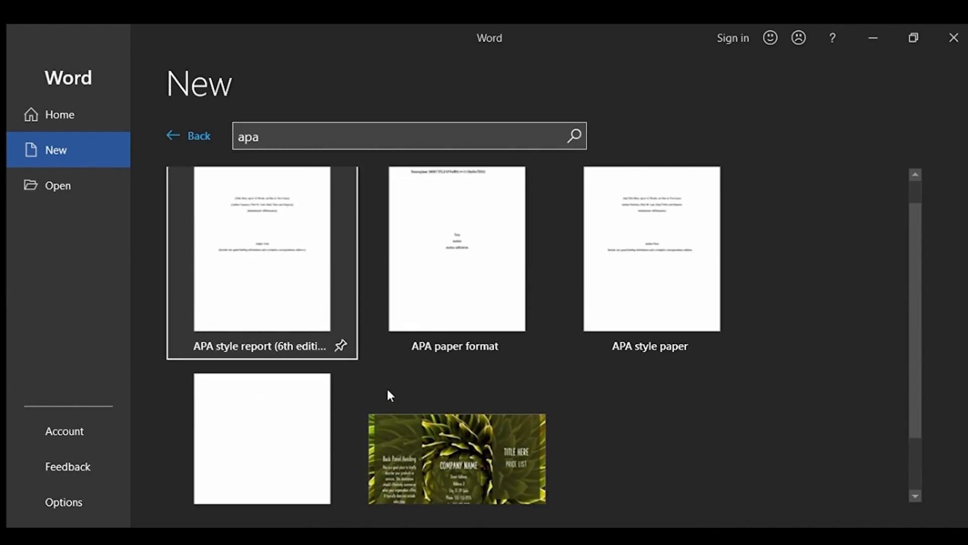
left_click(325, 340)
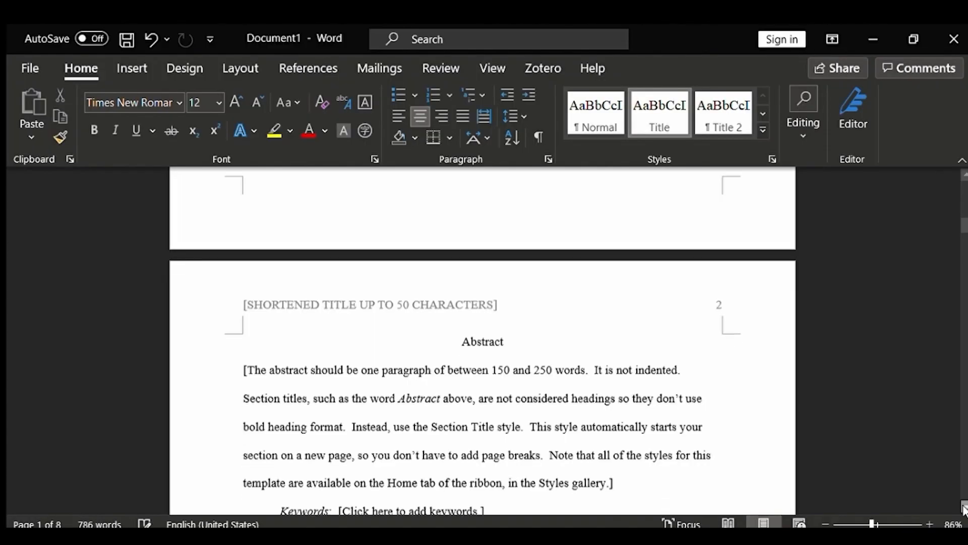
Look through the APA report template's abstract, body heading and references pages.
left_click(965, 508)
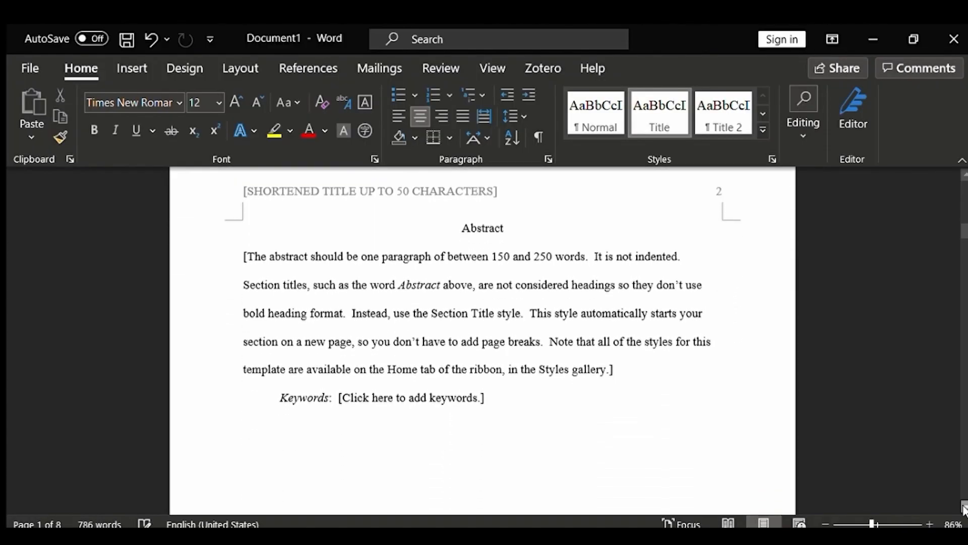
left_click(965, 510)
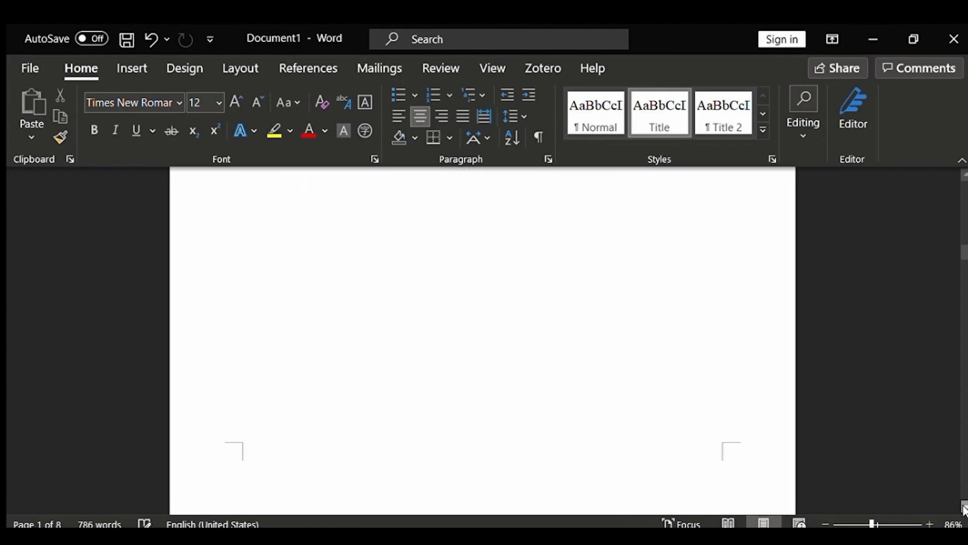
left_click(965, 509)
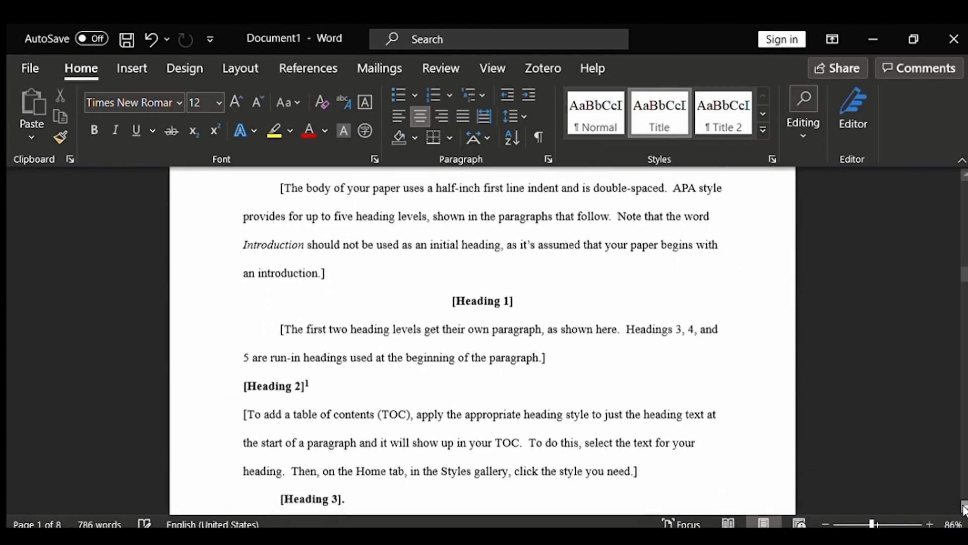
left_click(964, 509)
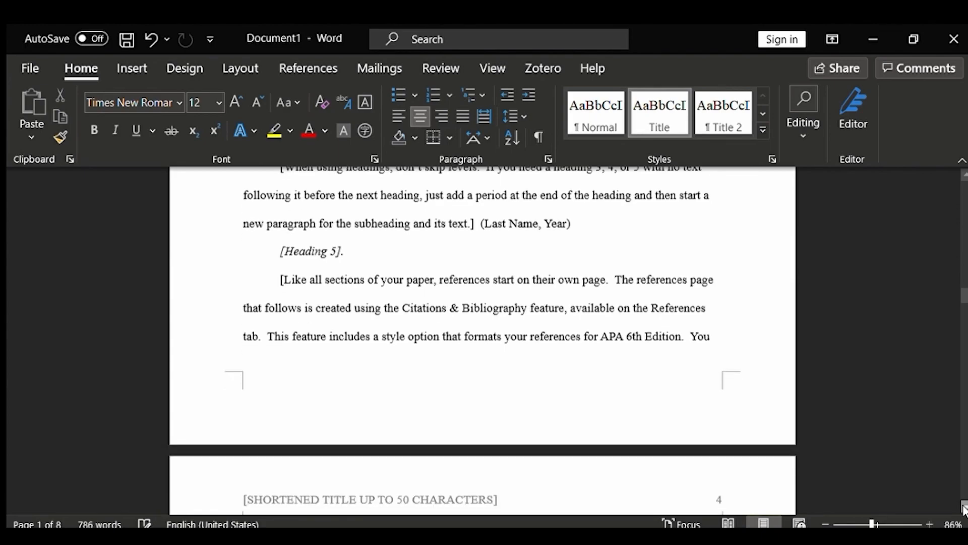
left_click(964, 509)
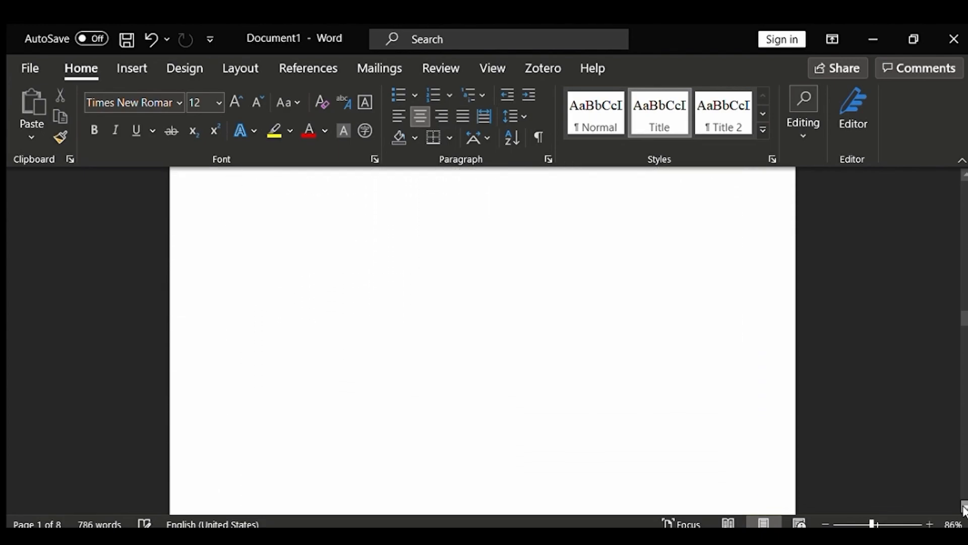
left_click(964, 509)
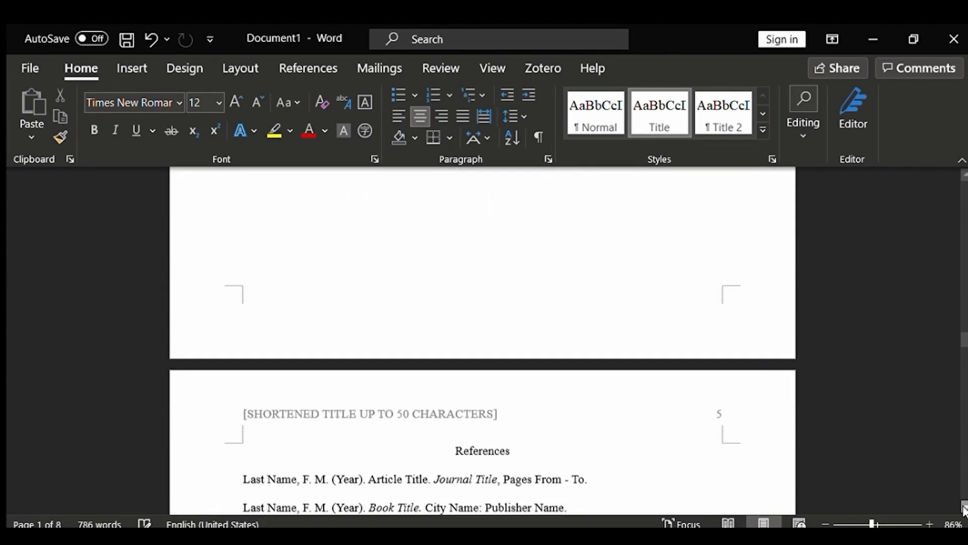
left_click(965, 509)
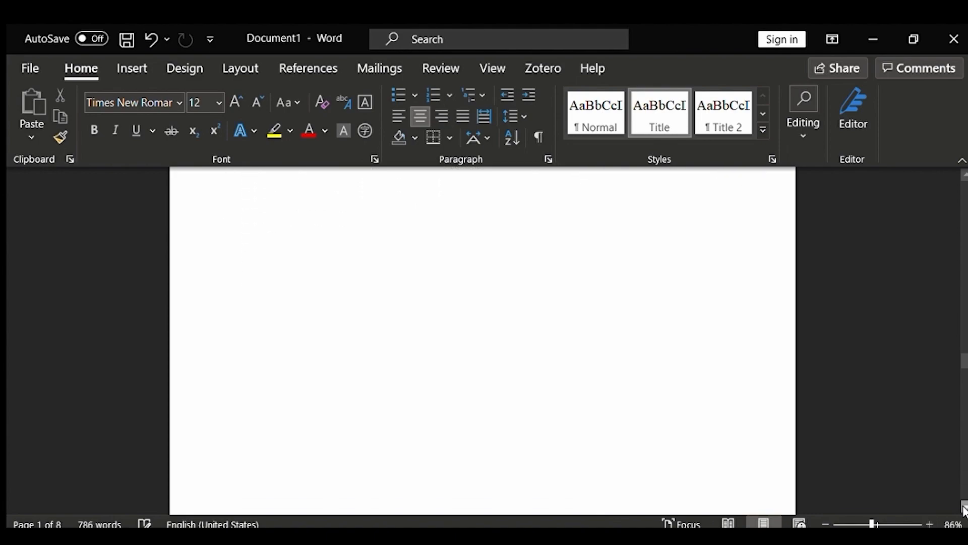
Look through the APA template's footnotes, tables and figures pages, including the sample bar chart.
left_click(964, 509)
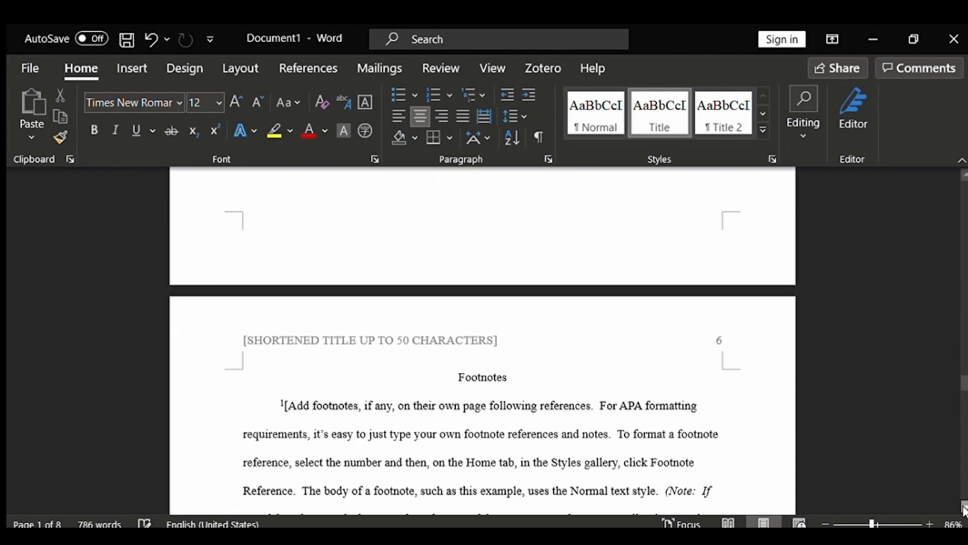
left_click(964, 509)
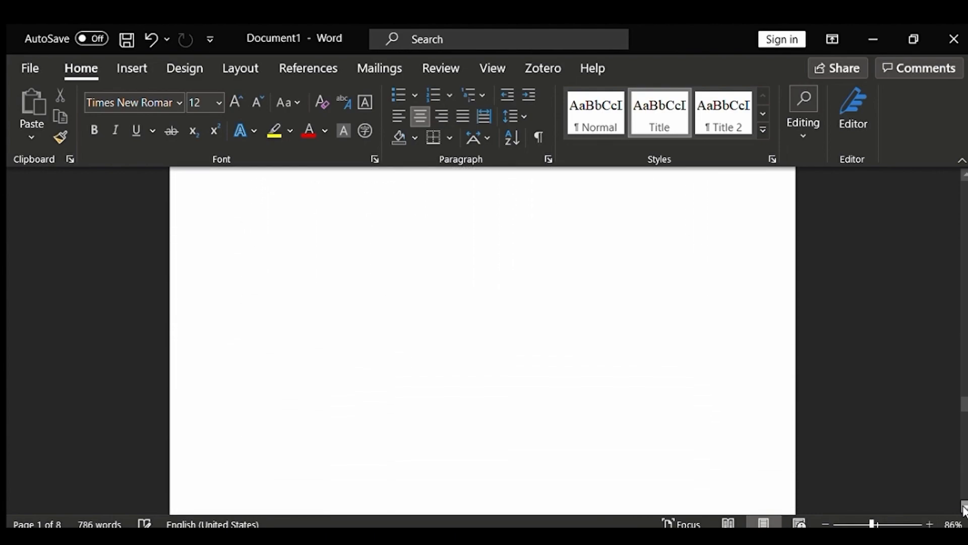
left_click(965, 510)
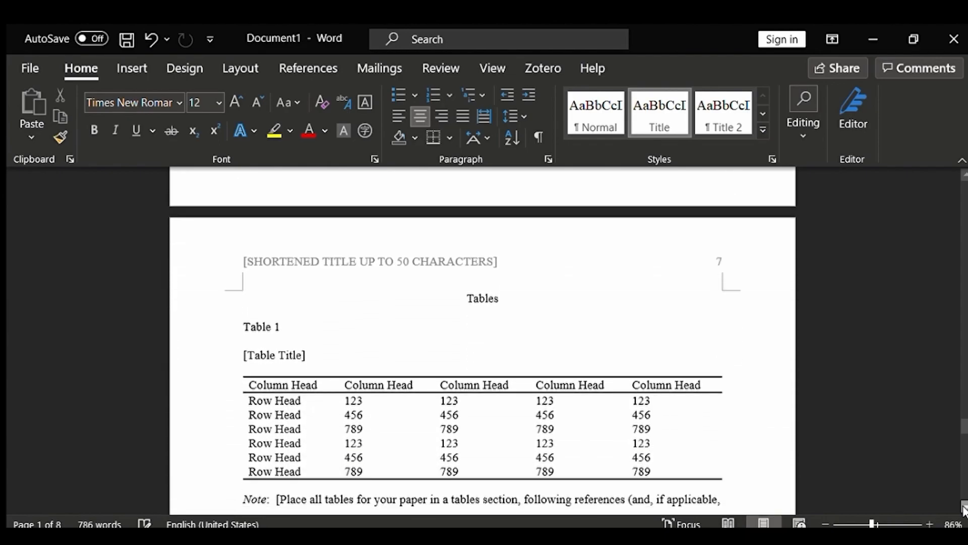
left_click(965, 509)
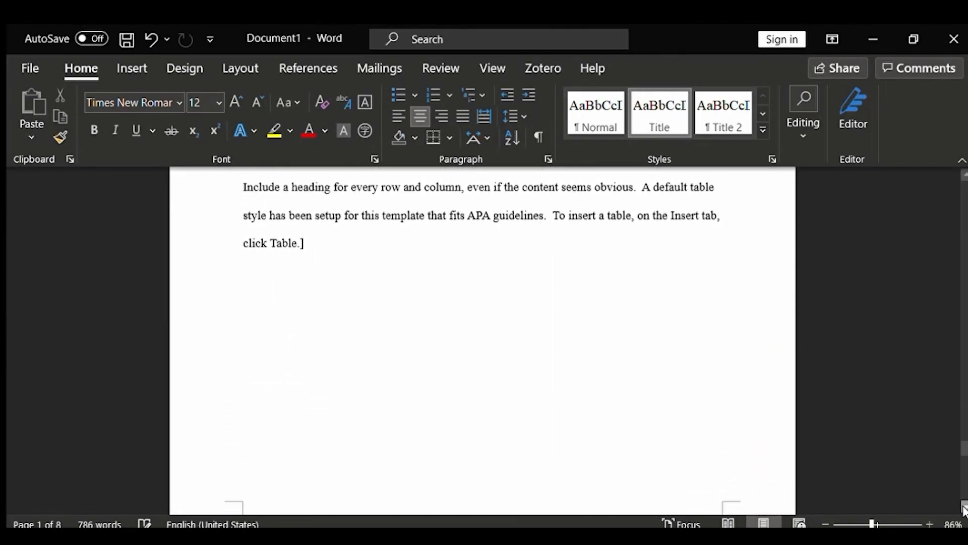
left_click(964, 509)
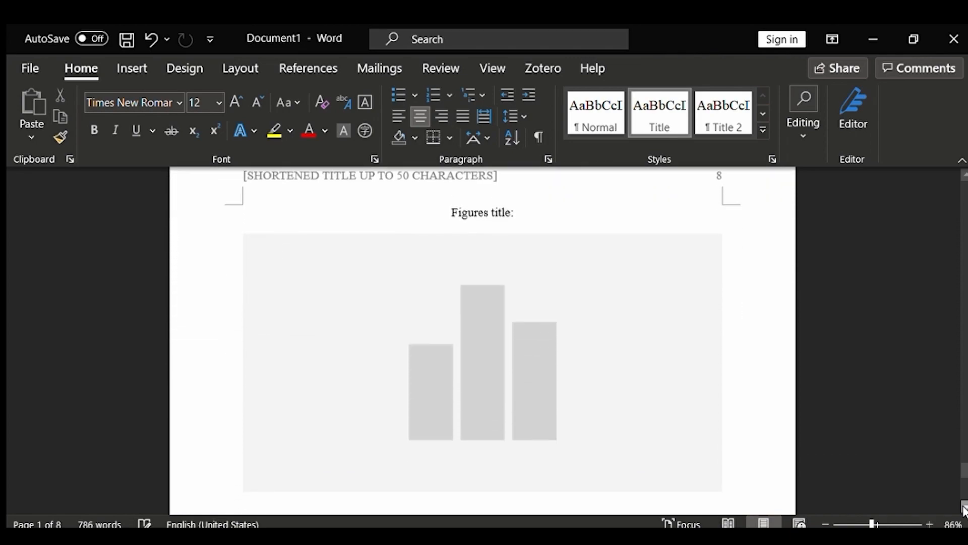
left_click(965, 510)
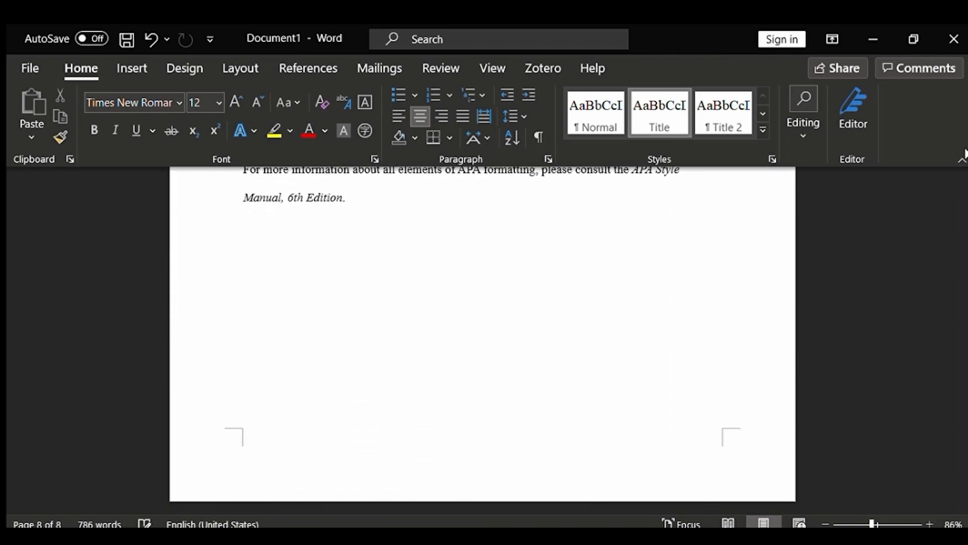
left_click(964, 173)
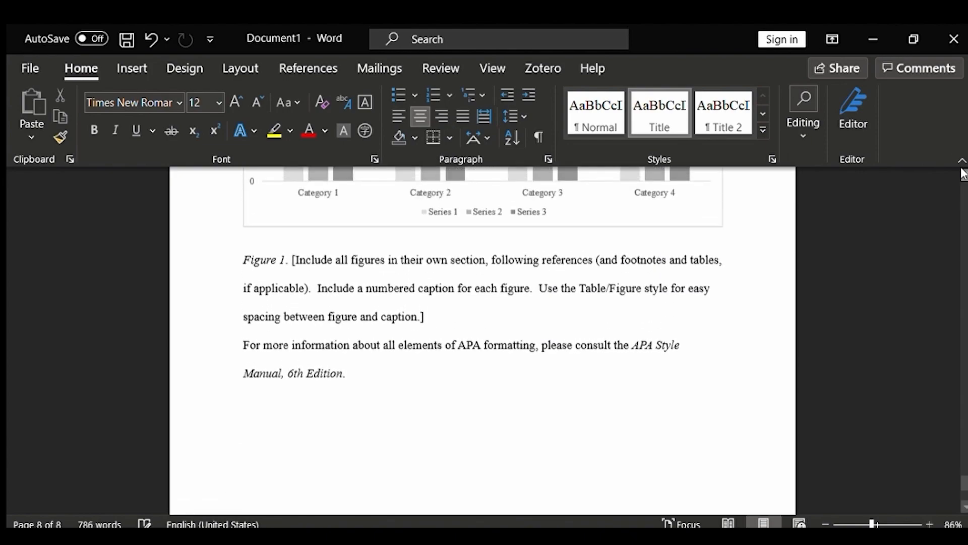
left_click(964, 173)
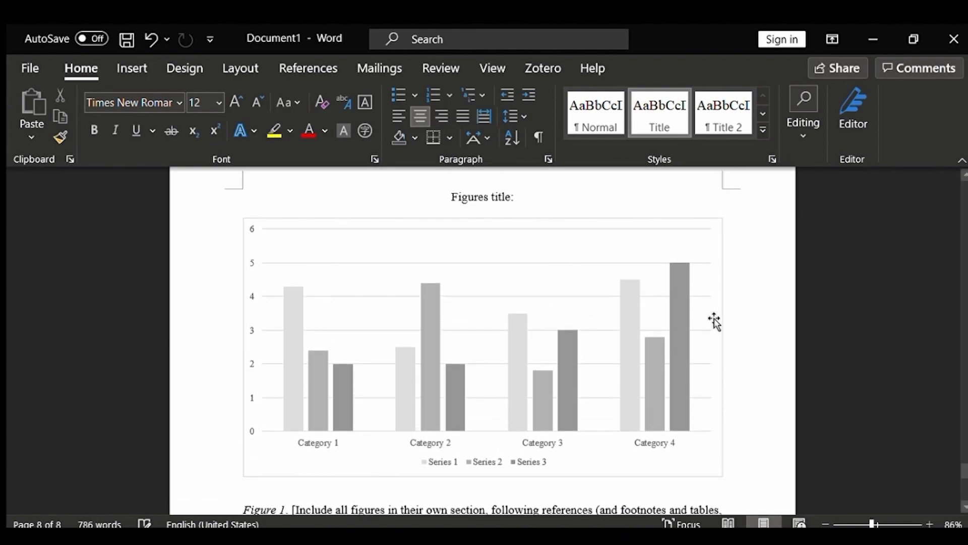
left_click(665, 318)
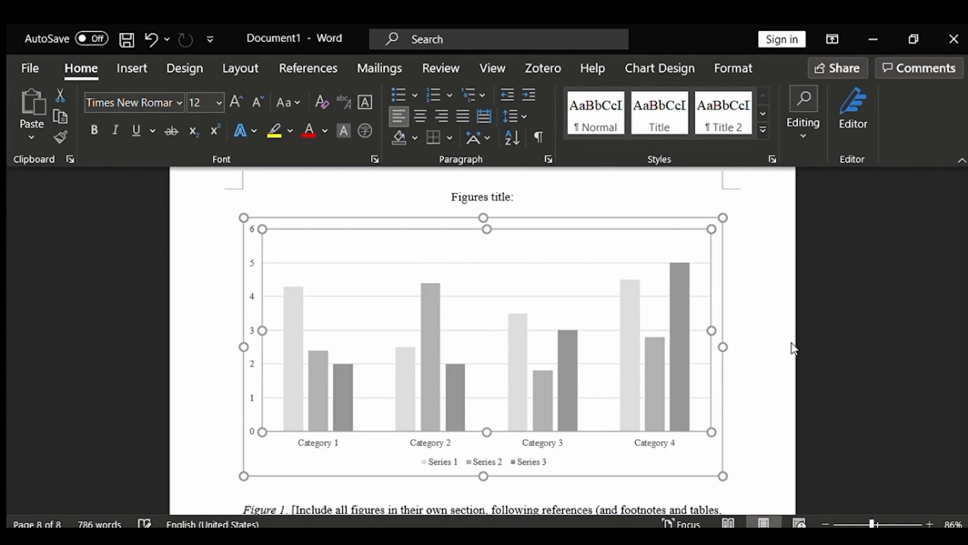
left_click(790, 427)
Replace the instruction paragraph below the title on page 3 with "This is a sentence /" and access the Zotero citation tools.
left_click_drag(963, 472, 960, 267)
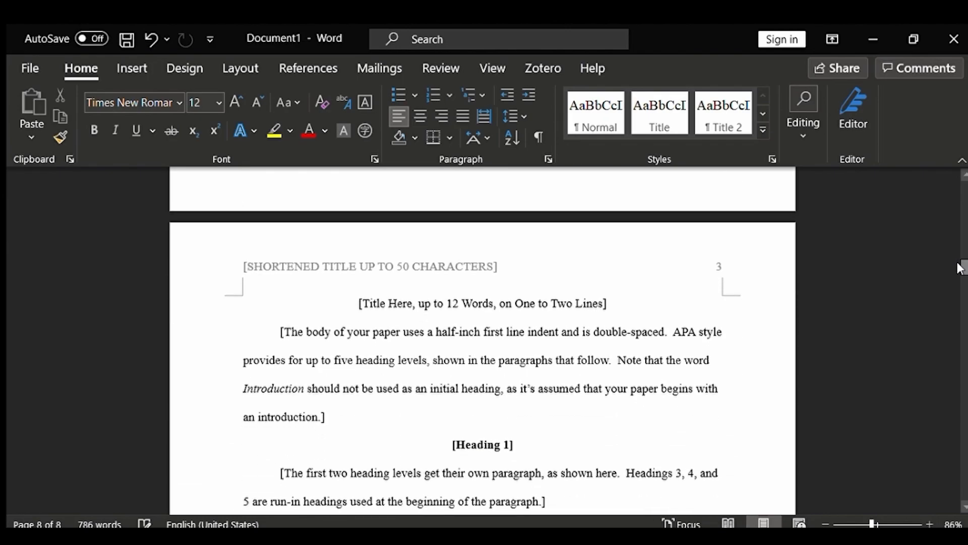
triple_click(492, 363)
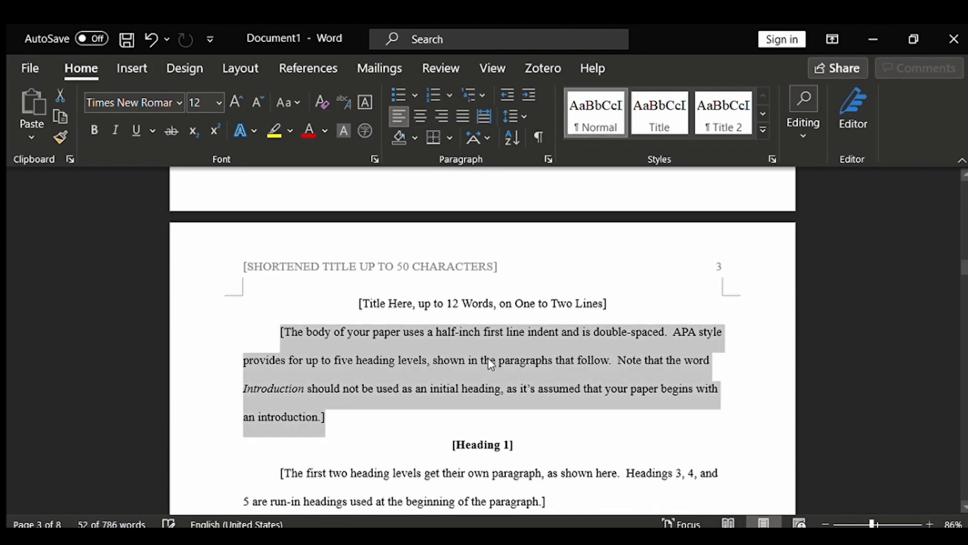
type("This is a sentence ")
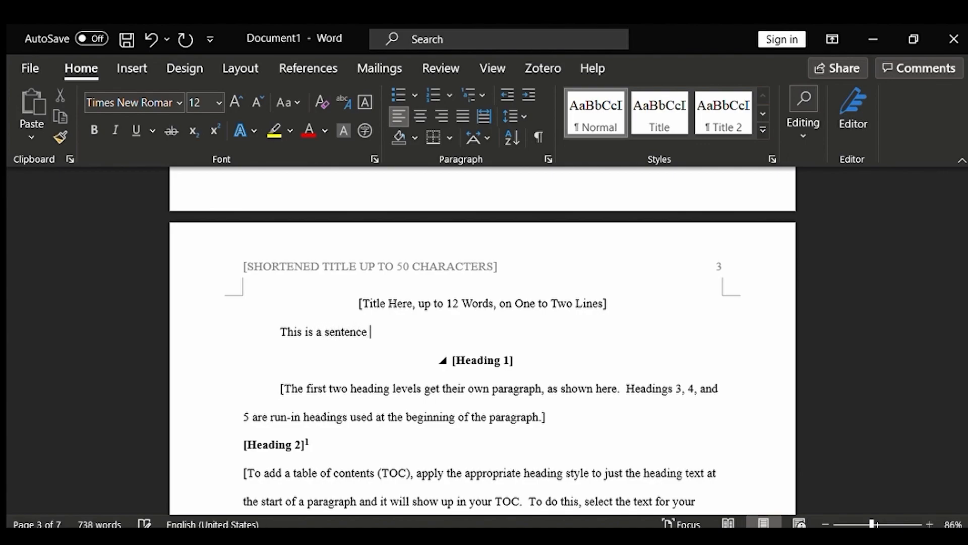
type("/")
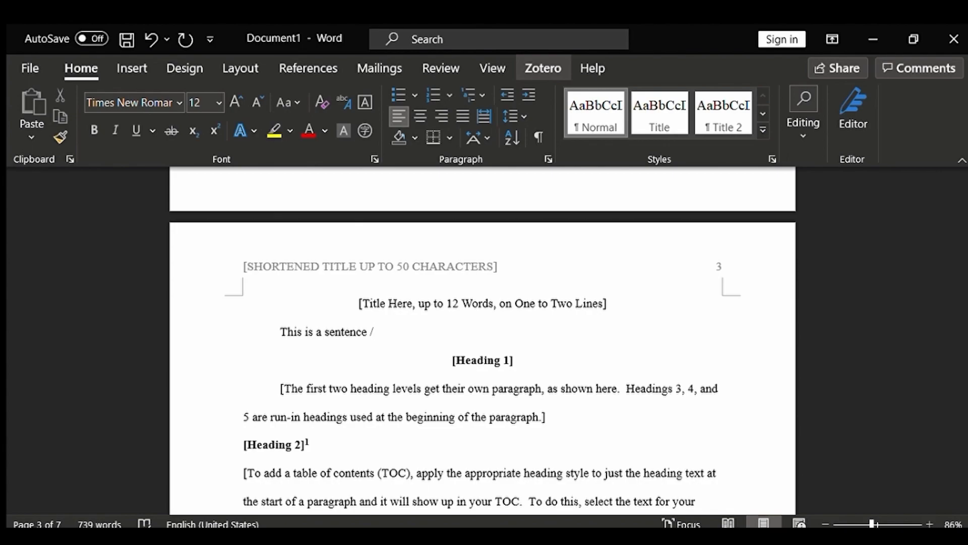
left_click(543, 69)
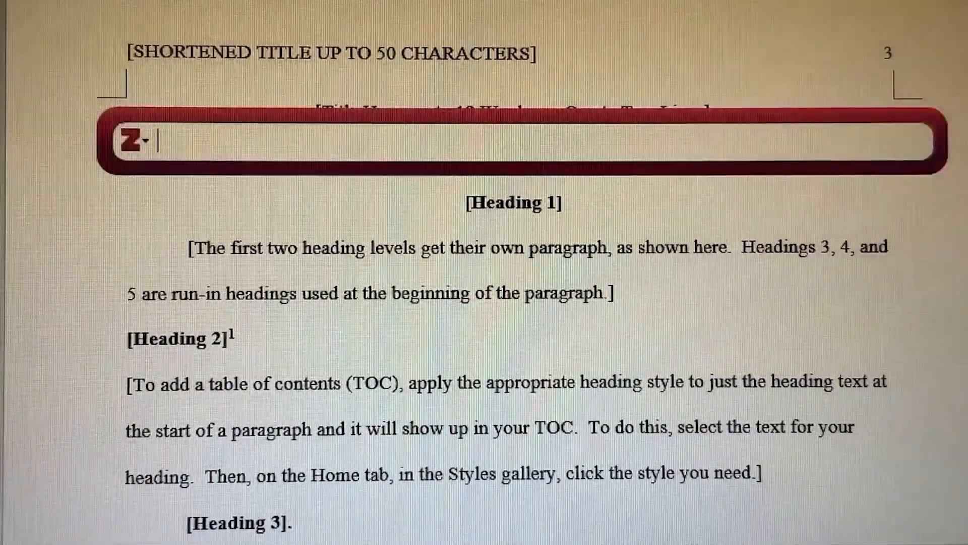
type("c")
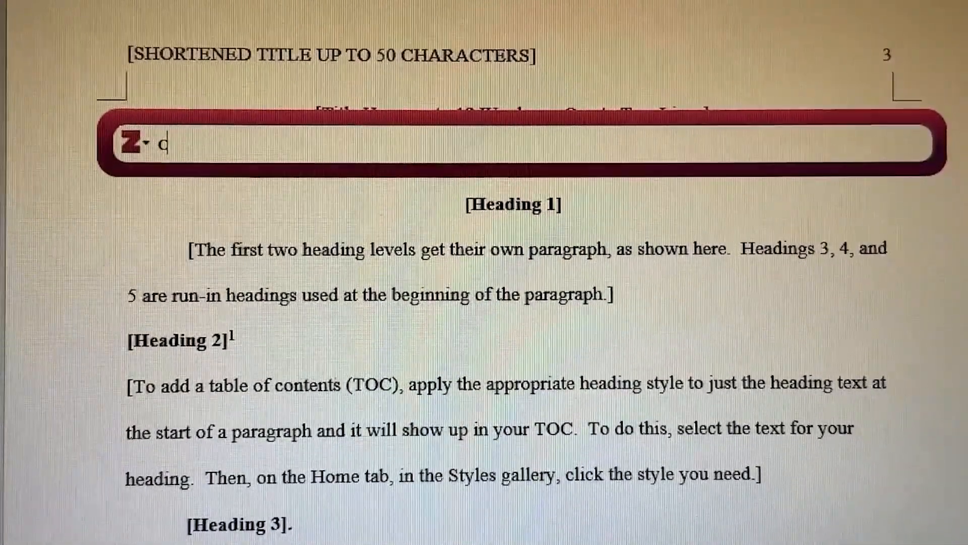
type("o")
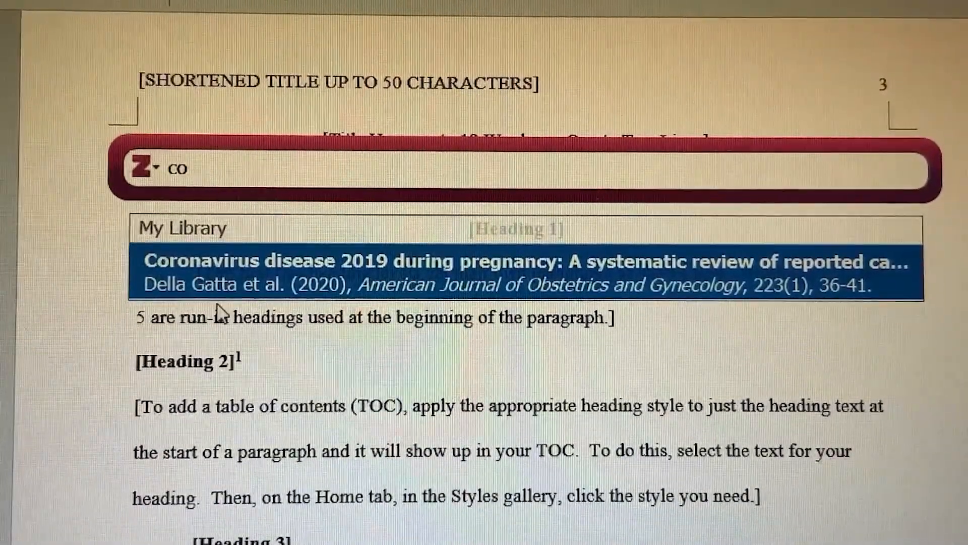
left_click(207, 276)
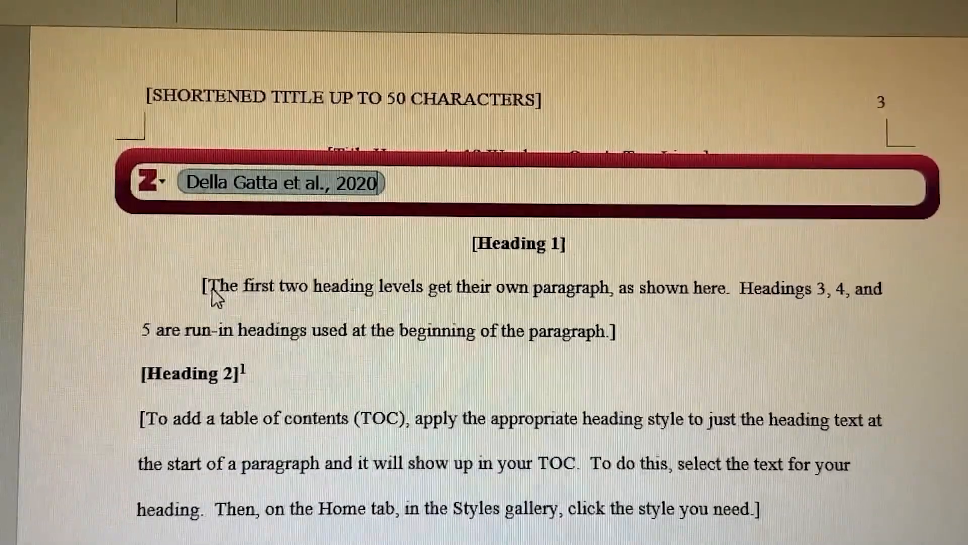
key("BackSpace")
Search the Zotero citation entry for "de" and insert the coronavirus pregnancy article as the in-text citation.
type("de")
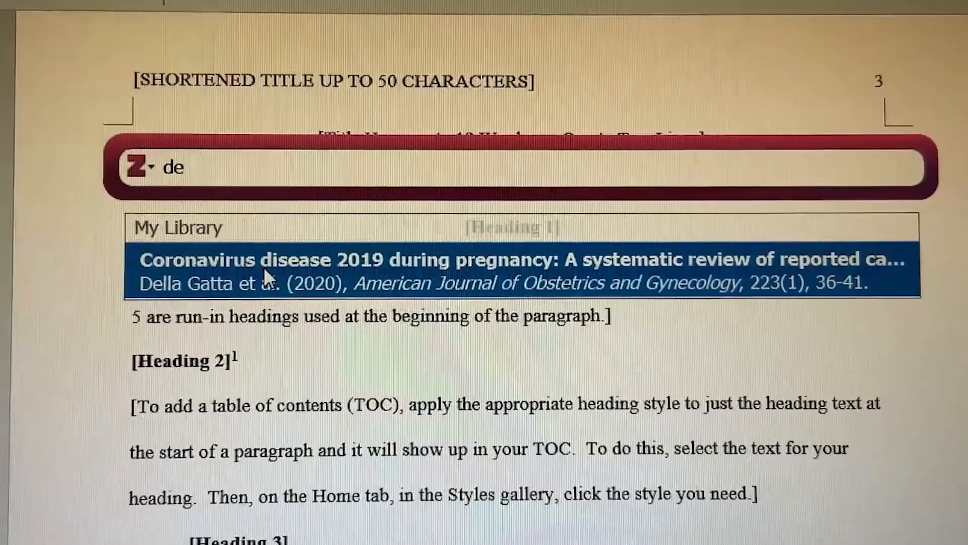
left_click(262, 278)
key("Return")
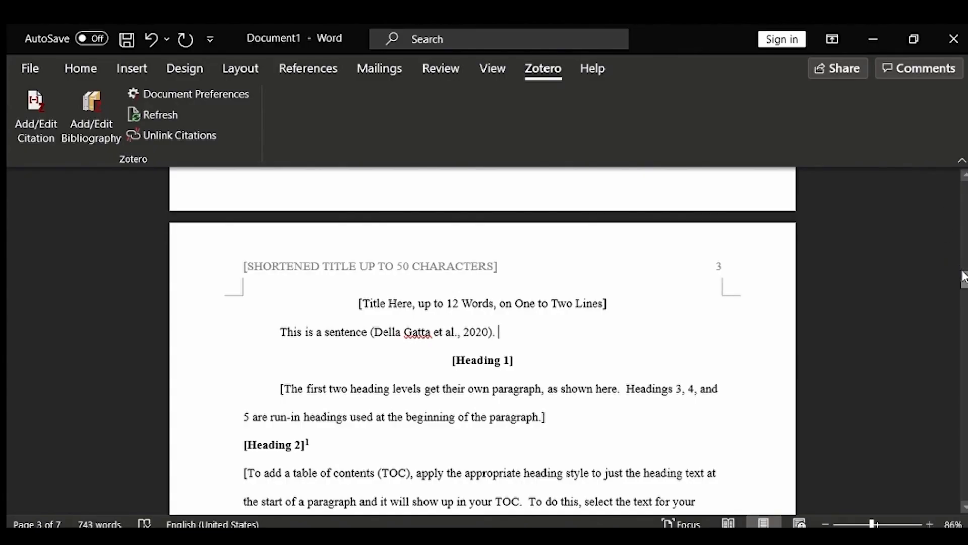
Delete the two sample entries under the References heading on page 4.
mouse_move(963, 277)
left_mouse_down()
mouse_move(963, 411)
mouse_move(961, 323)
left_mouse_up()
left_click(598, 346)
key("BackSpace")
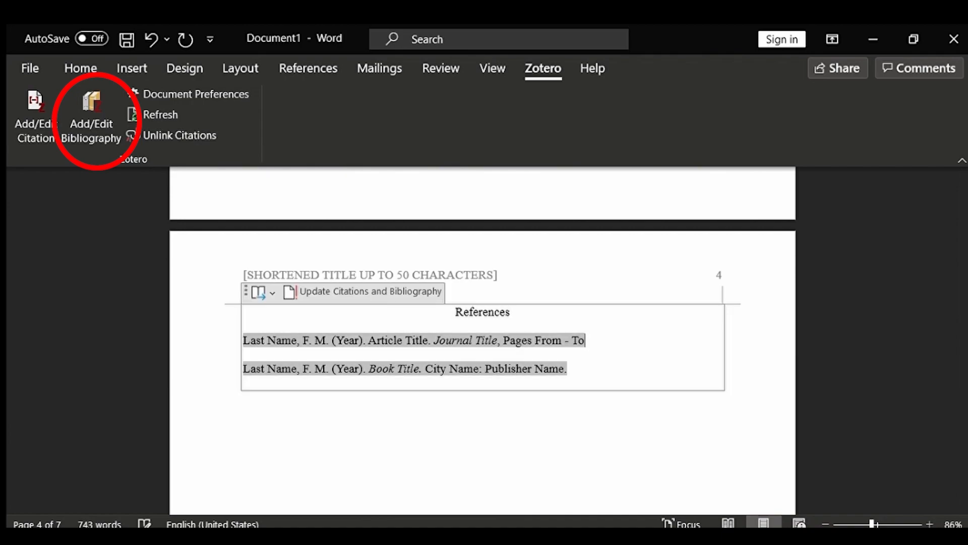
left_click_drag(570, 368, 246, 342)
key("Delete")
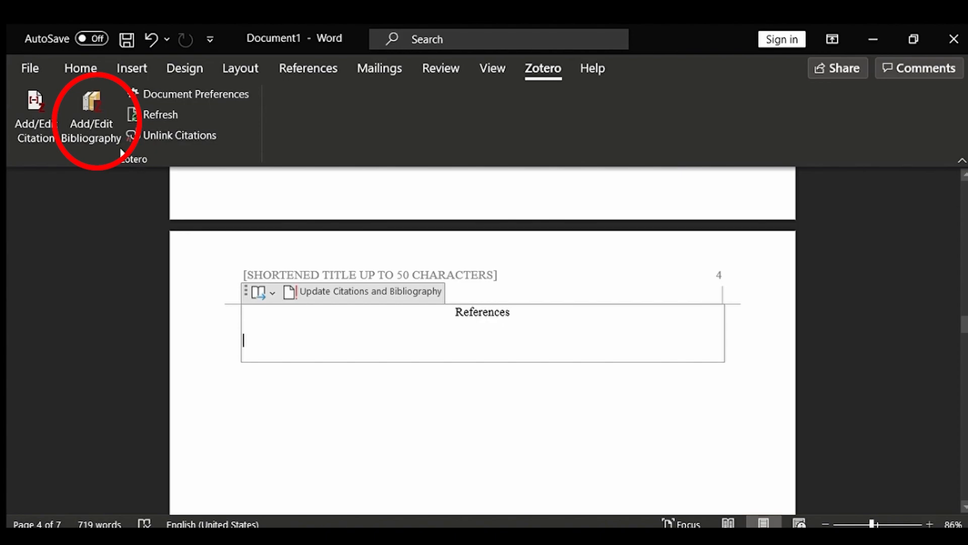
Insert the Zotero bibliography under the References heading and enter "/" on the line below it.
left_click(88, 134)
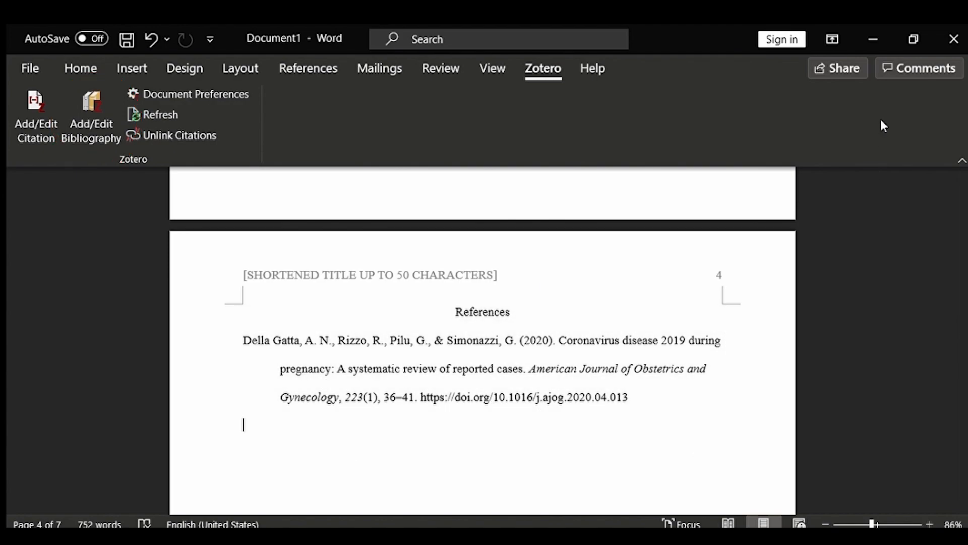
type("/")
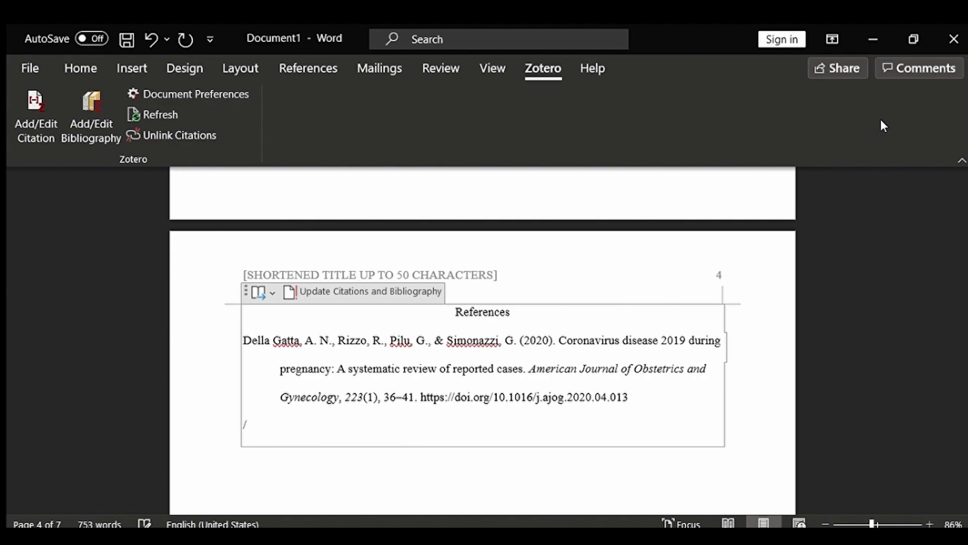